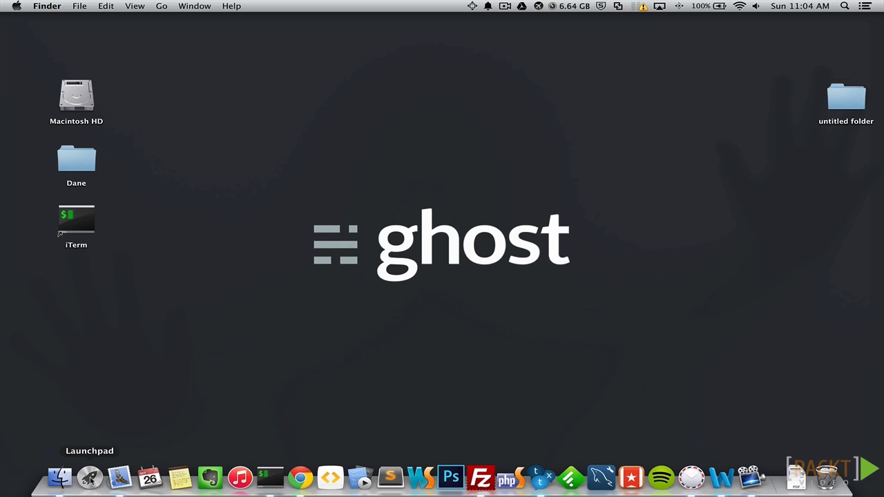
- Open config.js from the ghost folder inside Projects in Sublime Text
{"action": "left_click", "coordinate": [59, 476]}
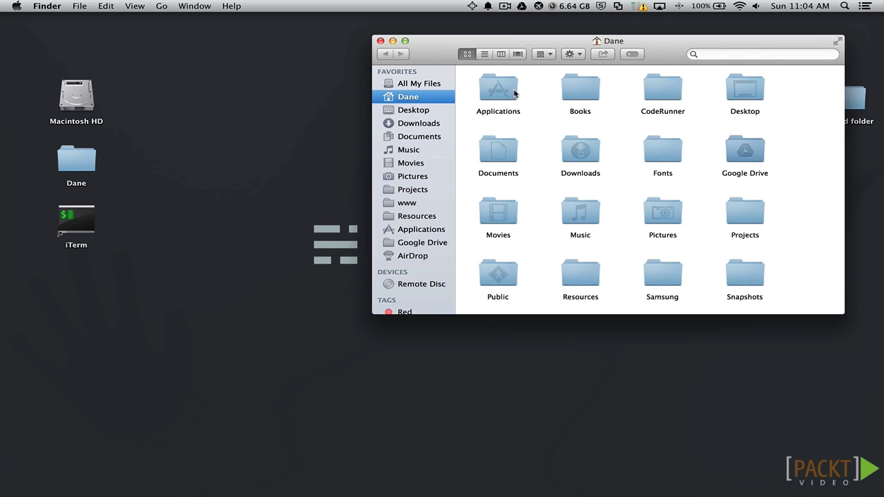
{"action": "left_click", "coordinate": [421, 191]}
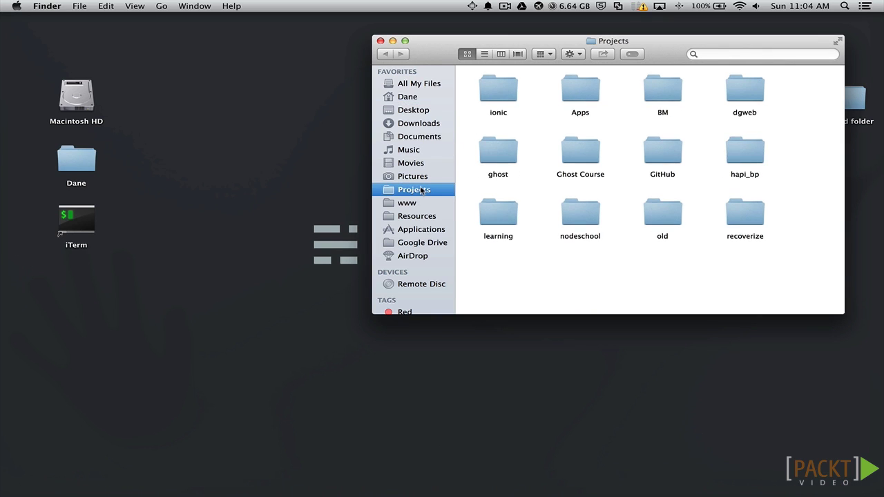
{"action": "double_click", "coordinate": [510, 147]}
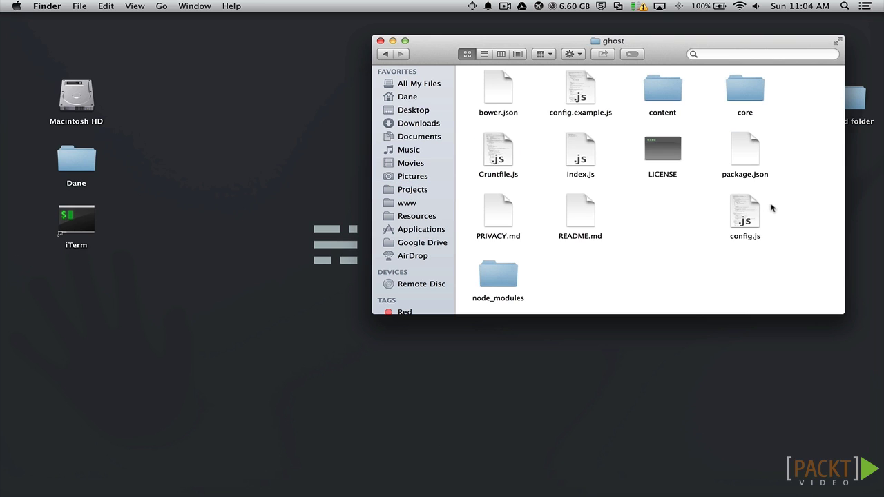
{"action": "double_click", "coordinate": [740, 209]}
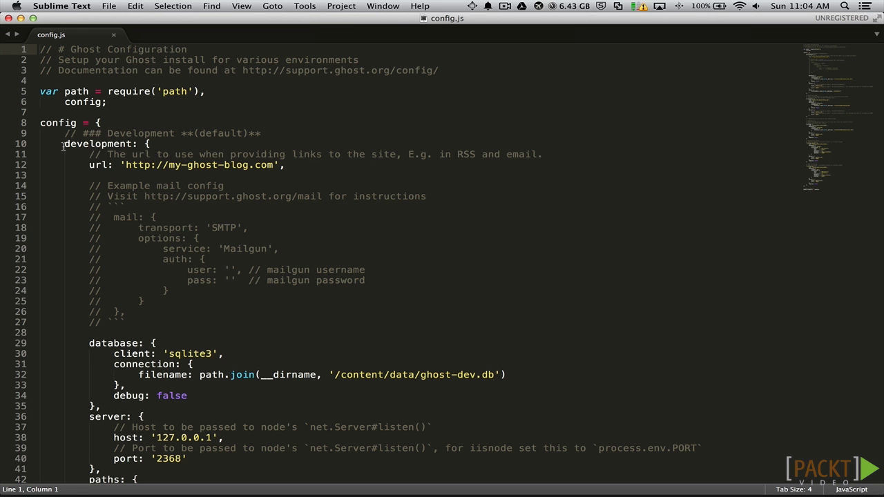
- Look through the development, production and testing sections of config.js and return to the start of the file
{"action": "scroll", "coordinate": [63, 143], "scroll_direction": "down", "scroll_amount": 5}
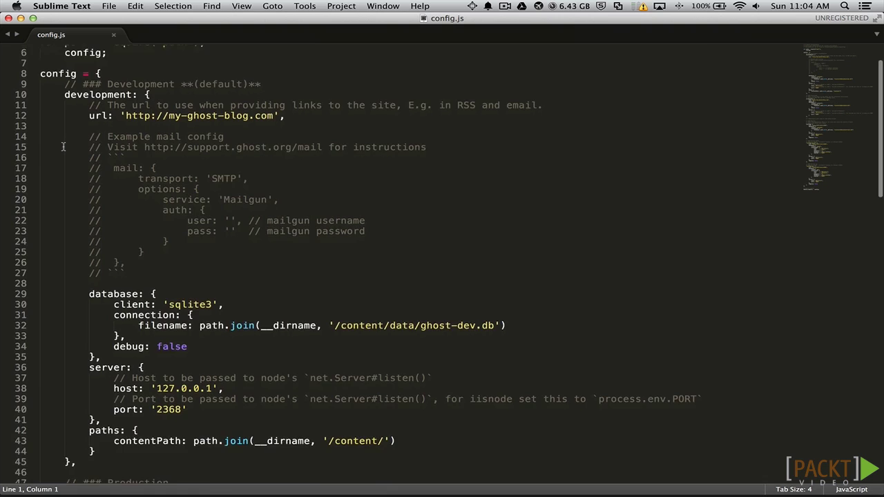
{"action": "scroll", "coordinate": [63, 147], "scroll_direction": "down", "scroll_amount": 5}
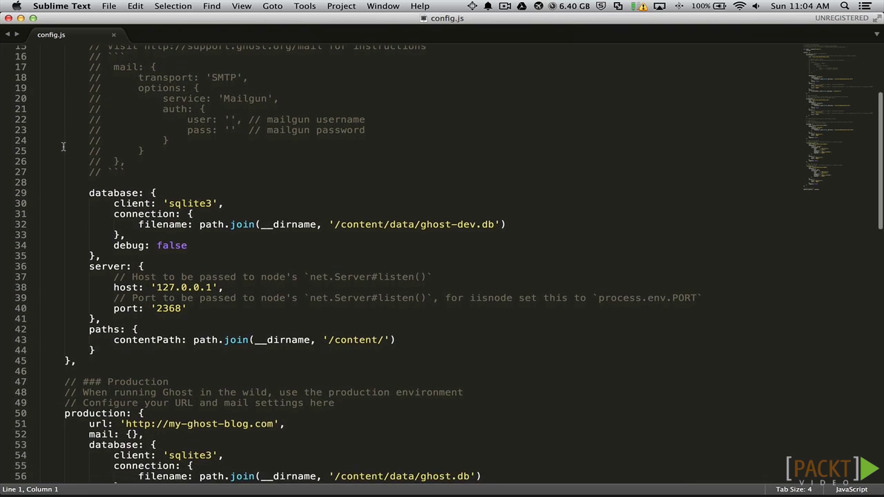
{"action": "scroll", "coordinate": [62, 146], "scroll_direction": "down", "scroll_amount": 3}
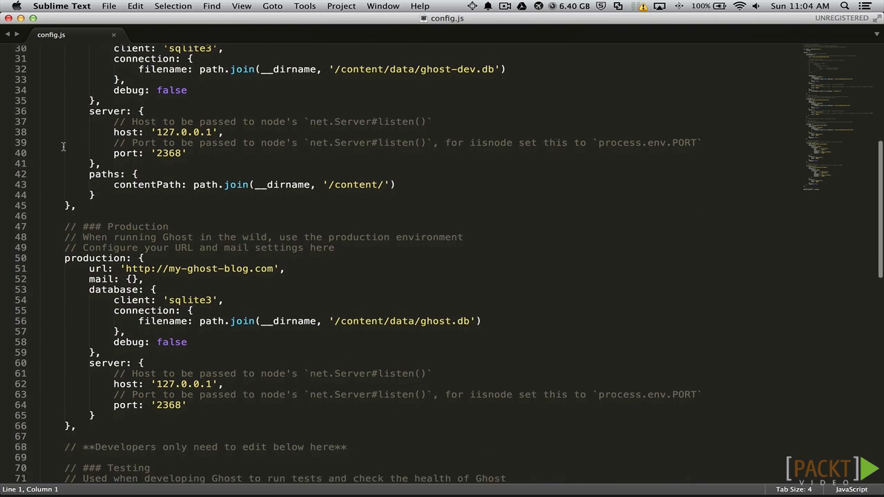
{"action": "scroll", "coordinate": [63, 146], "scroll_direction": "down", "scroll_amount": 3}
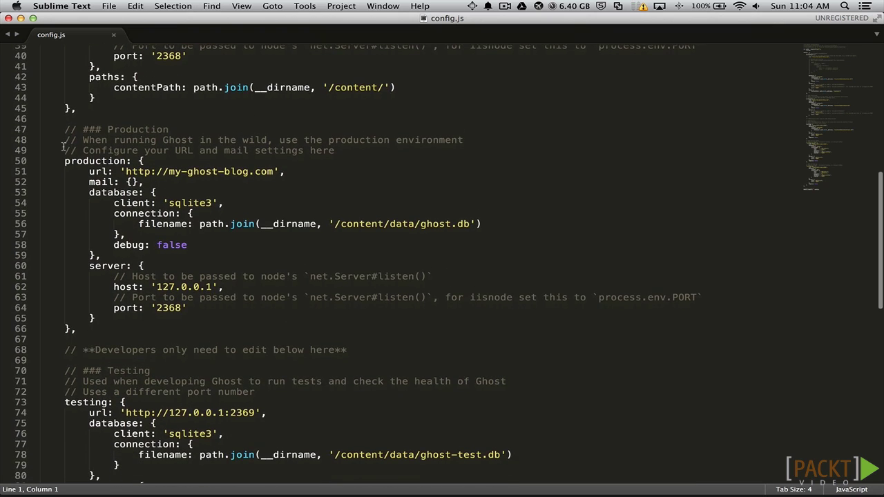
{"action": "scroll", "coordinate": [62, 146], "scroll_direction": "down", "scroll_amount": 1}
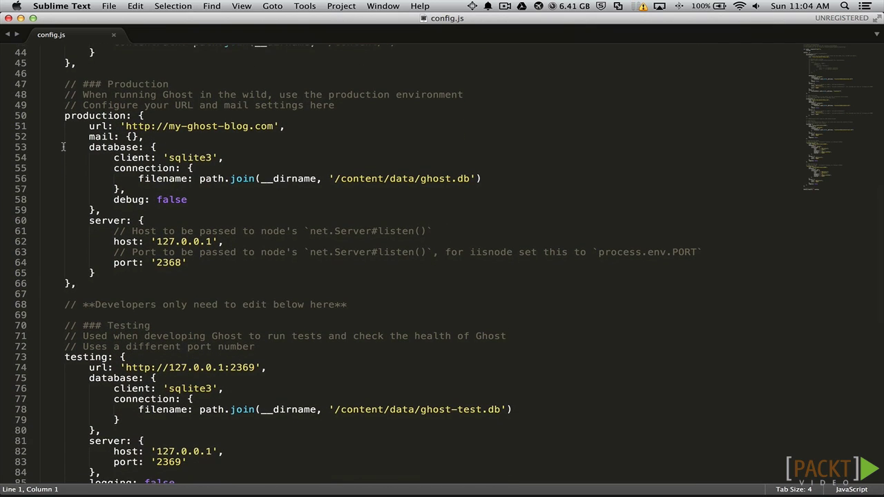
{"action": "scroll", "coordinate": [63, 146], "scroll_direction": "down", "scroll_amount": 3}
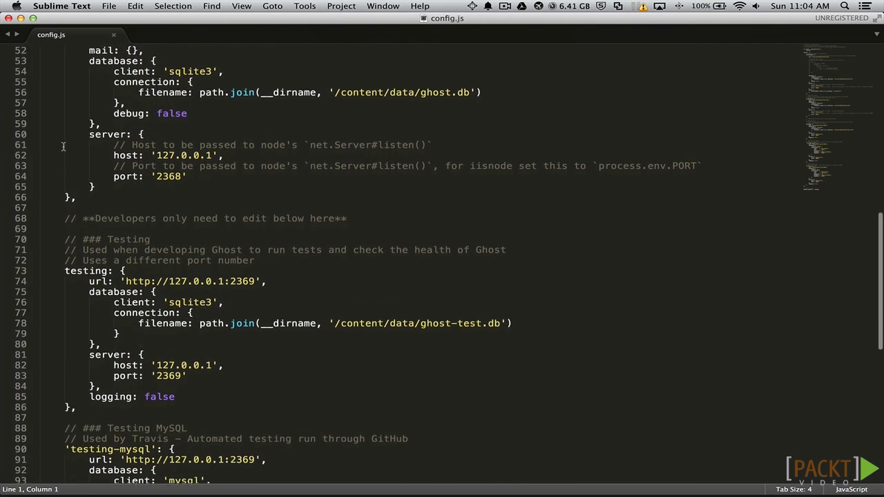
{"action": "scroll", "coordinate": [63, 147], "scroll_direction": "down", "scroll_amount": 2}
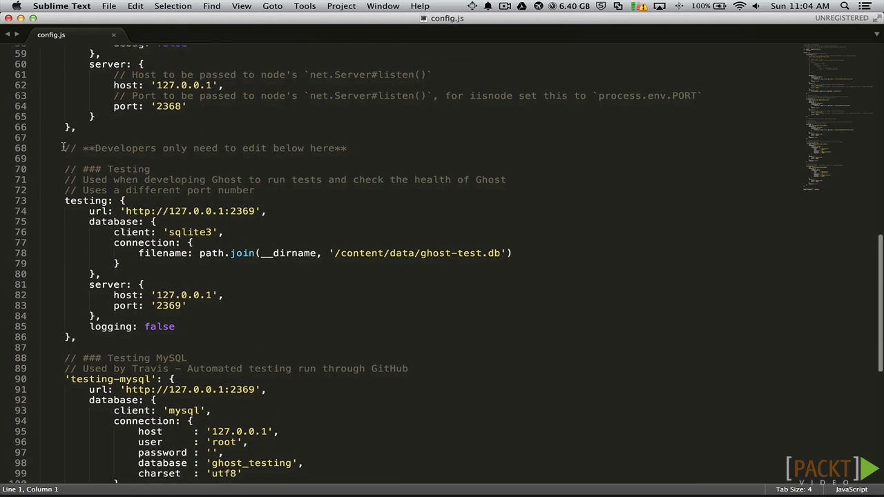
{"action": "scroll", "coordinate": [63, 146], "scroll_direction": "up", "scroll_amount": 10}
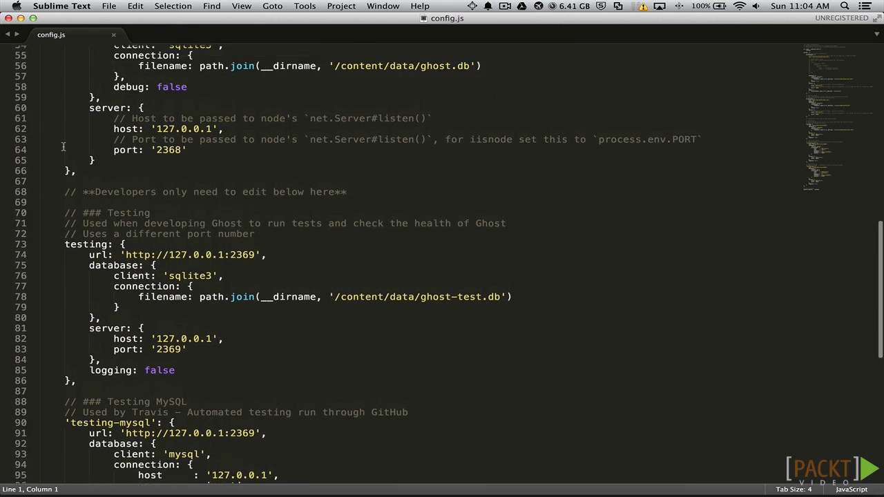
{"action": "scroll", "coordinate": [63, 146], "scroll_direction": "up", "scroll_amount": 10}
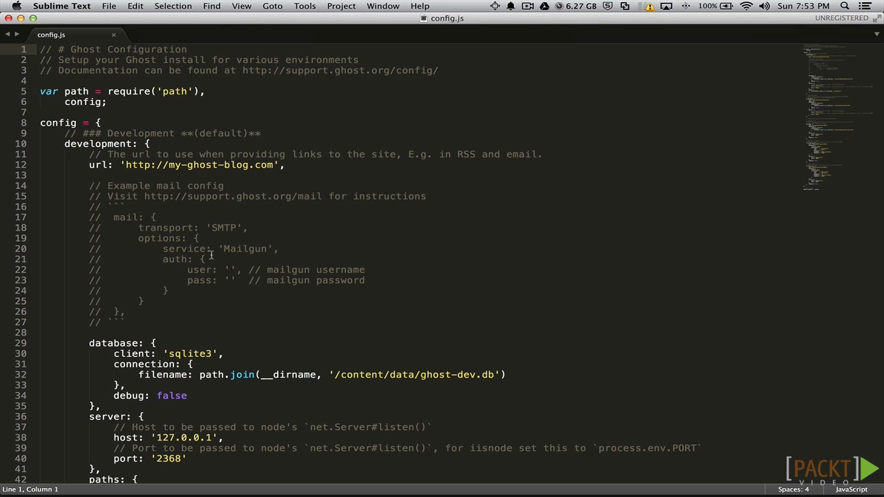
{"action": "scroll", "coordinate": [211, 255], "scroll_direction": "up", "scroll_amount": 1}
- Highlight in turn the development section's URL, example mail config, database block, and server host and port
{"action": "left_click_drag", "start_coordinate": [124, 165], "coordinate": [273, 166]}
{"action": "scroll", "coordinate": [291, 269], "scroll_direction": "down", "scroll_amount": 1}
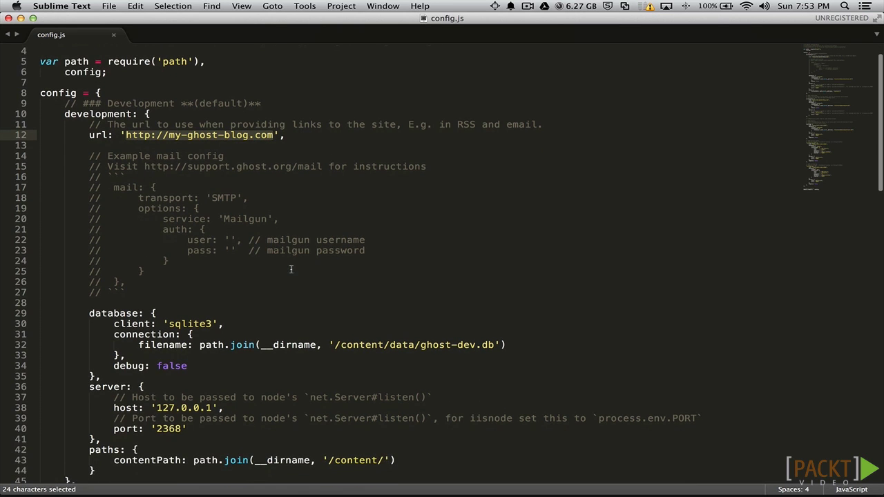
{"action": "left_click_drag", "start_coordinate": [126, 283], "coordinate": [25, 158]}
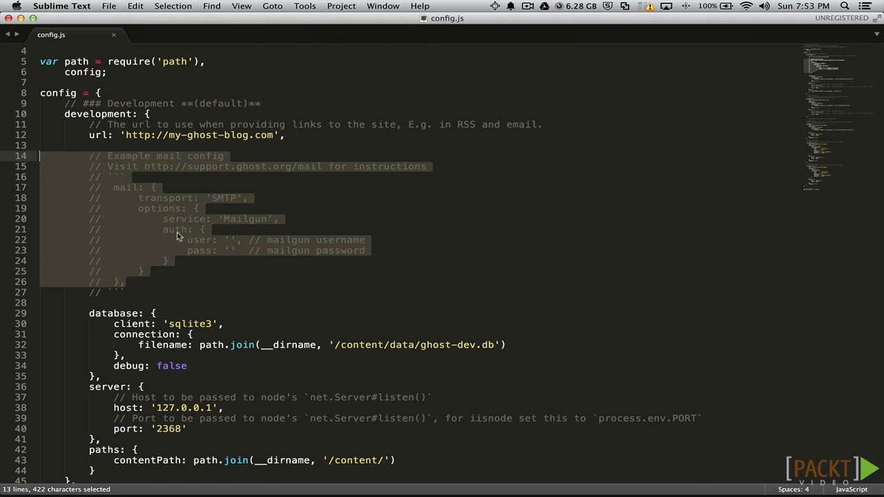
{"action": "scroll", "coordinate": [177, 236], "scroll_direction": "down", "scroll_amount": 5}
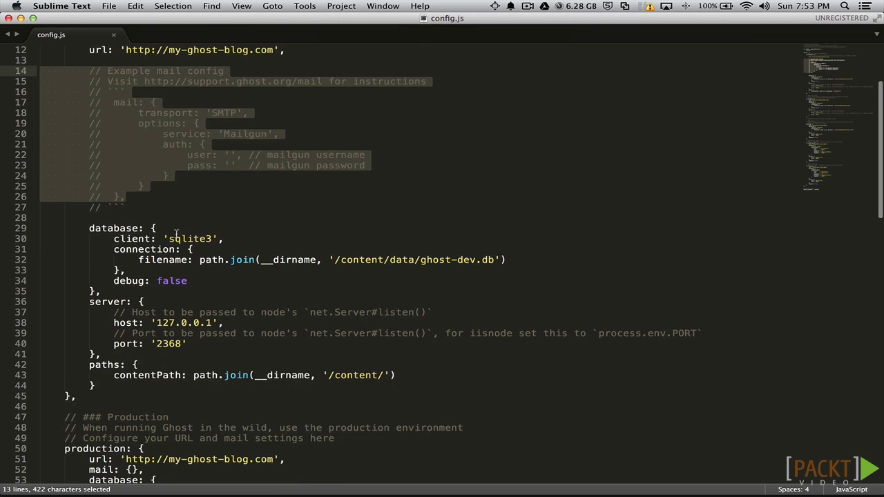
{"action": "left_click_drag", "start_coordinate": [161, 302], "coordinate": [11, 226]}
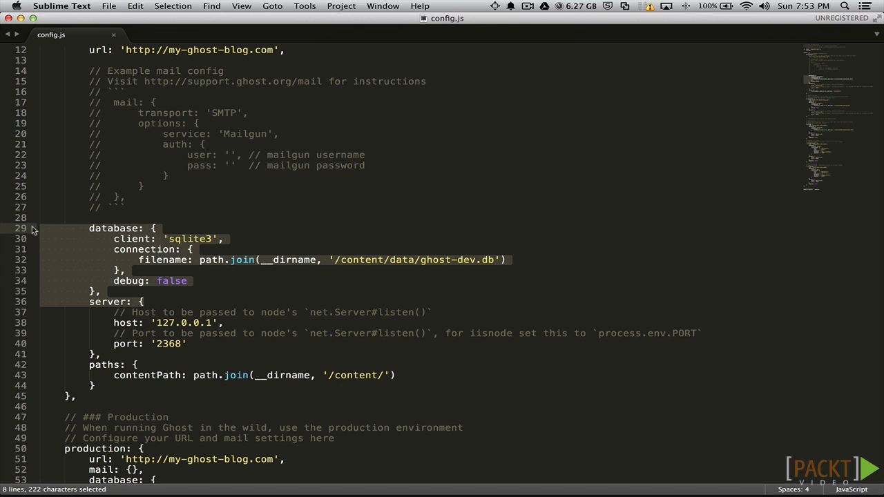
{"action": "scroll", "coordinate": [41, 224], "scroll_direction": "down", "scroll_amount": 3}
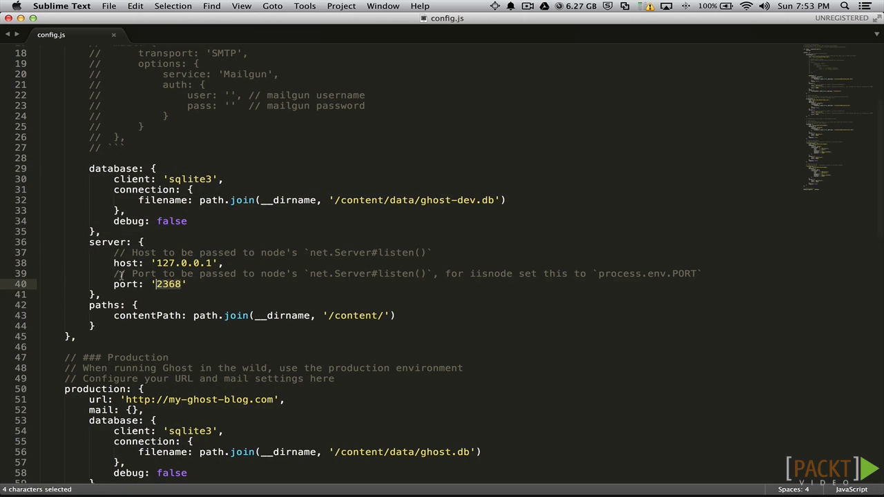
{"action": "left_click_drag", "start_coordinate": [183, 284], "coordinate": [57, 264]}
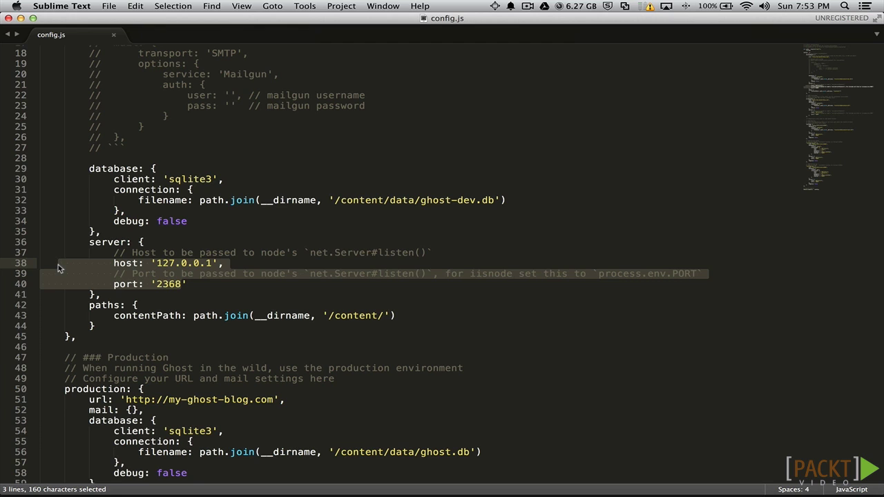
- Highlight the whole production block to review its settings
{"action": "scroll", "coordinate": [579, 265], "scroll_direction": "down", "scroll_amount": 5}
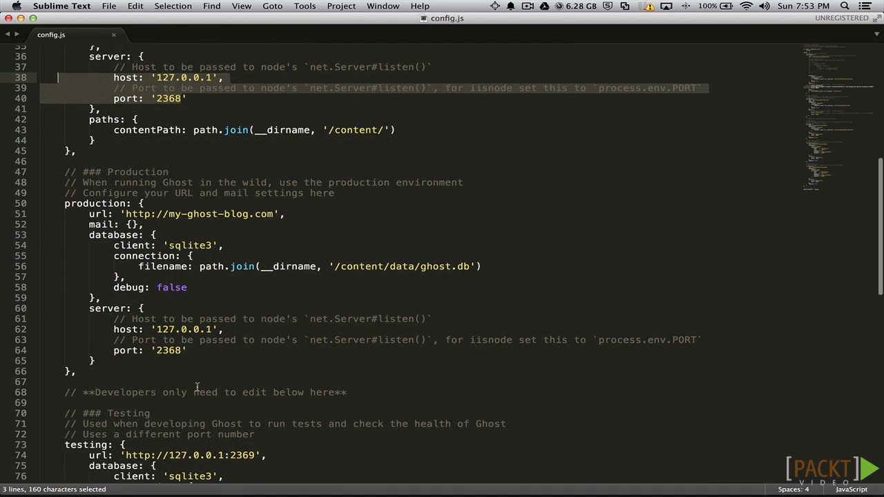
{"action": "left_click", "coordinate": [157, 377]}
{"action": "left_click_drag", "start_coordinate": [158, 377], "coordinate": [41, 193]}
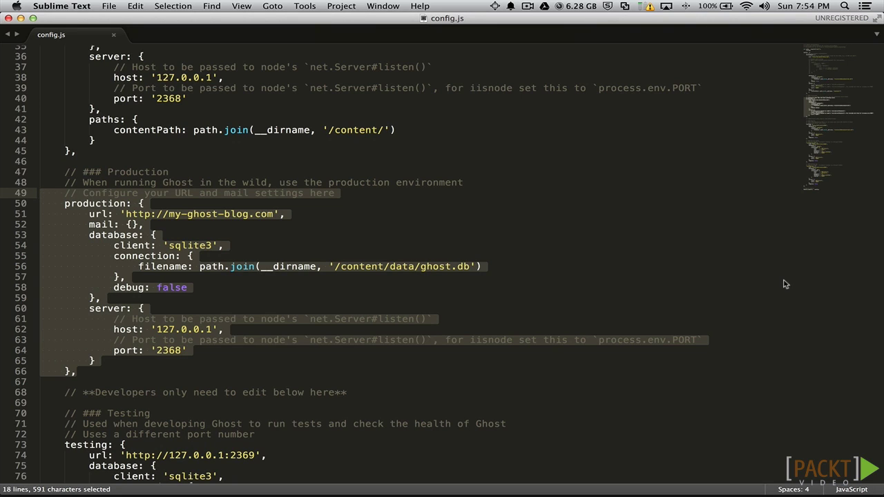
- Add a comma after the production server block, followed by the lines updateCheck: true, and fileStorage: true
{"action": "left_click", "coordinate": [179, 351]}
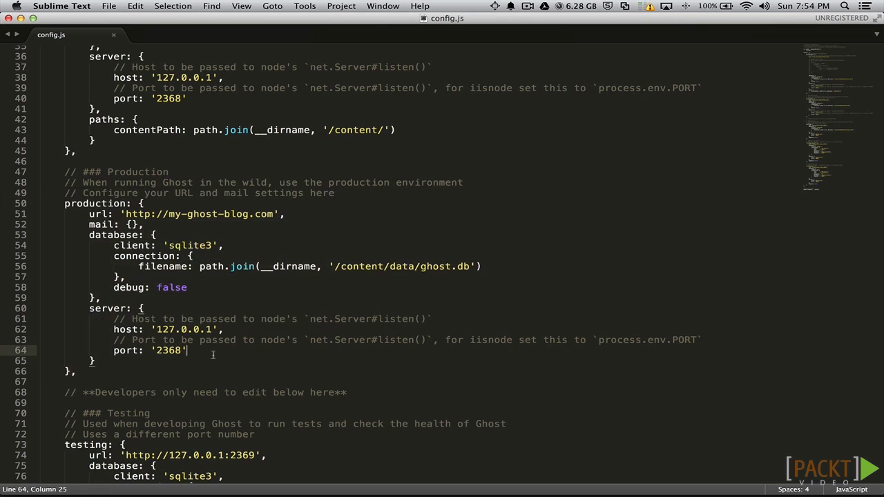
{"action": "left_click", "coordinate": [177, 356]}
{"action": "type", "text": ","}
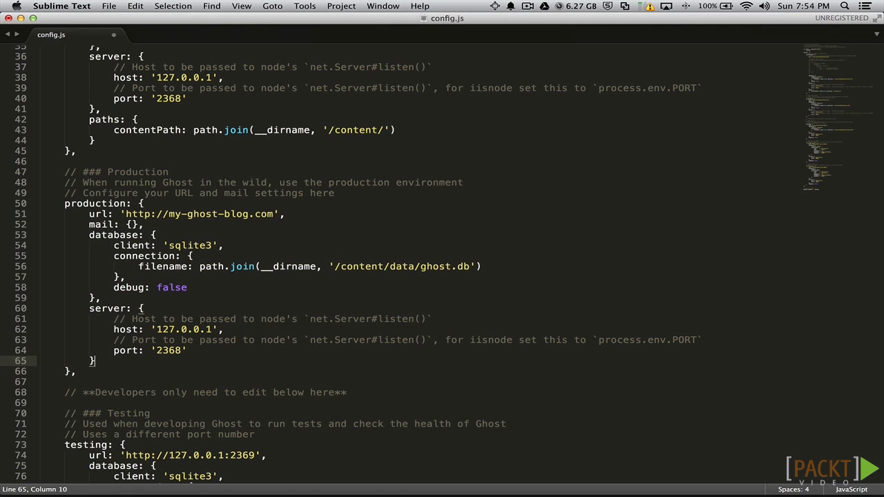
{"action": "key", "text": "Return"}
{"action": "type", "text": "upda"}
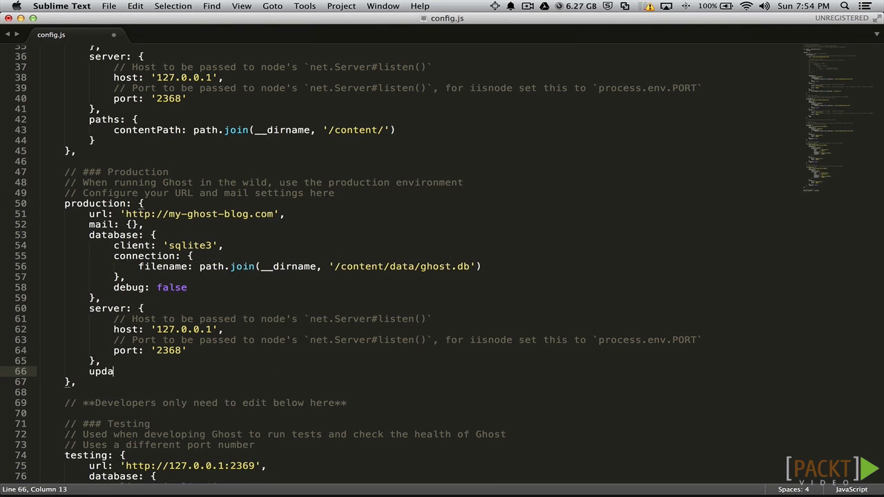
{"action": "type", "text": "teCheck: true,"}
{"action": "key", "text": "Return"}
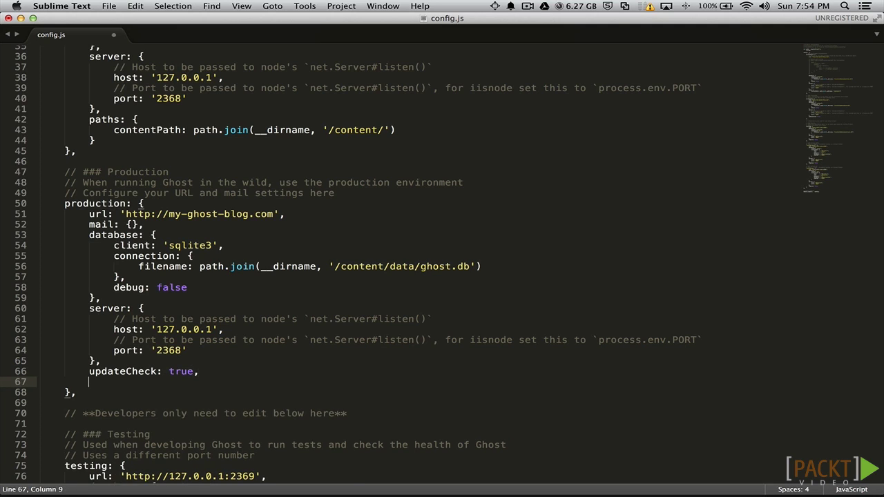
{"action": "type", "text": "fileStorage: true"}
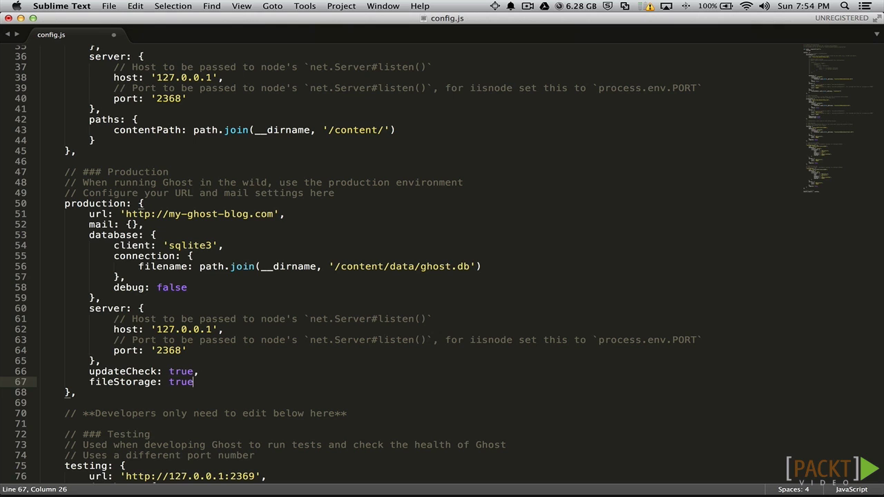
- Examine the testing section that follows the production block
{"action": "scroll", "coordinate": [373, 308], "scroll_direction": "down", "scroll_amount": 5}
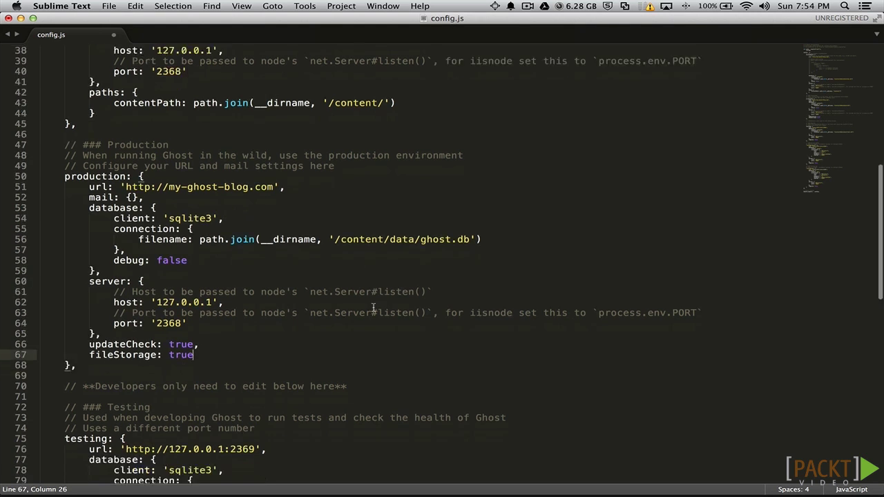
{"action": "scroll", "coordinate": [373, 307], "scroll_direction": "down", "scroll_amount": 2}
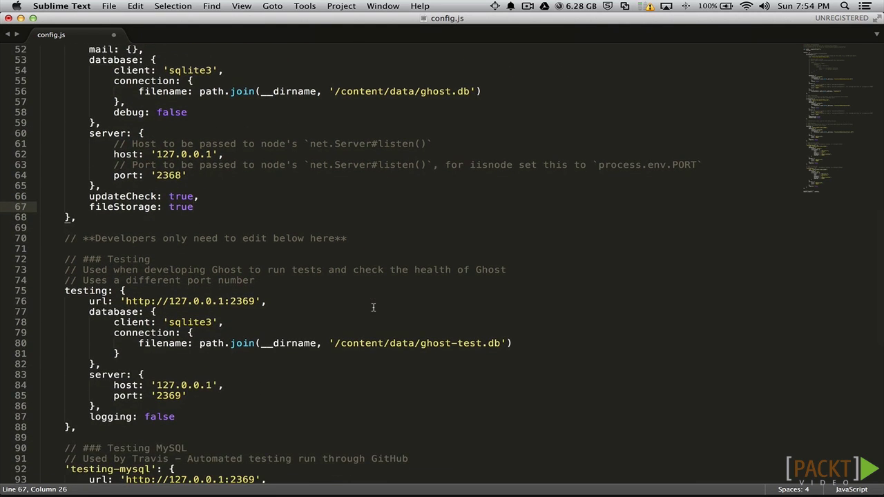